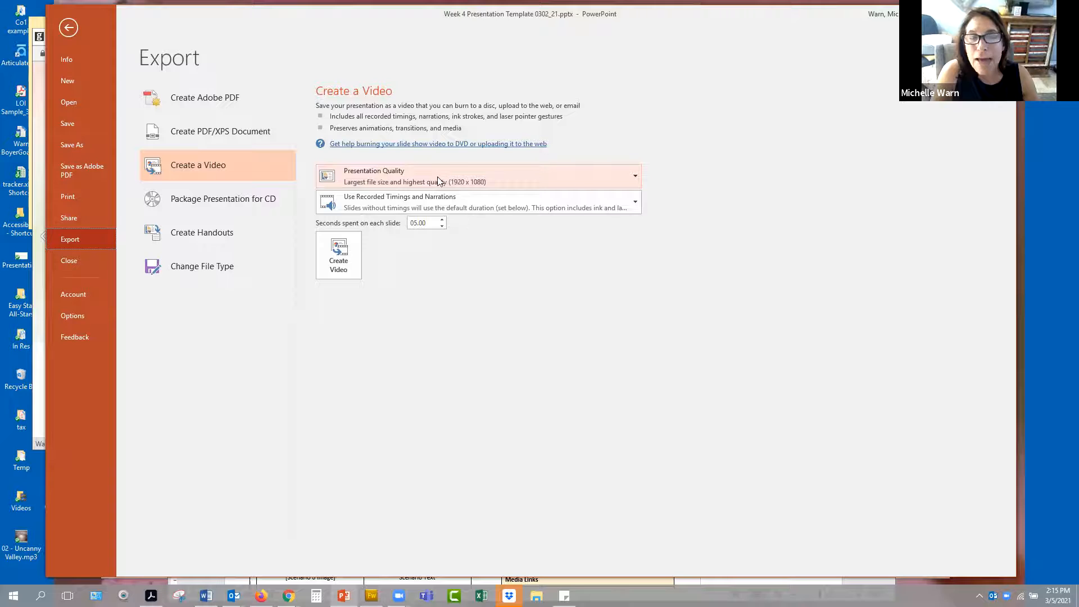
Set the video export to Internet Quality (1280 x 720) and start creating the video with recorded timings and narrations.
{"action": "left_click", "coordinate": [582, 178]}
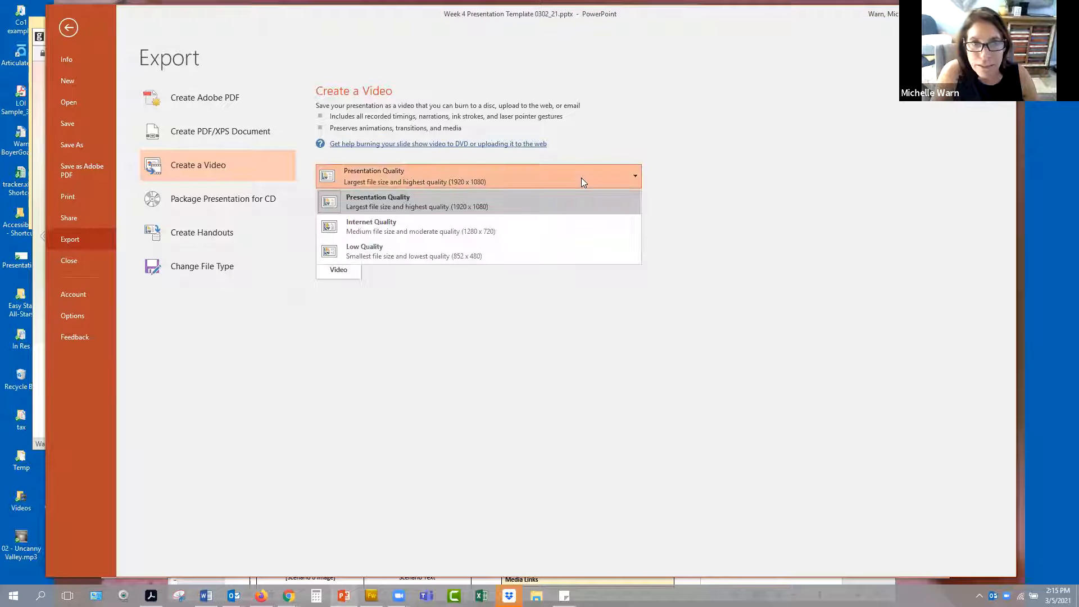
{"action": "left_click", "coordinate": [387, 229]}
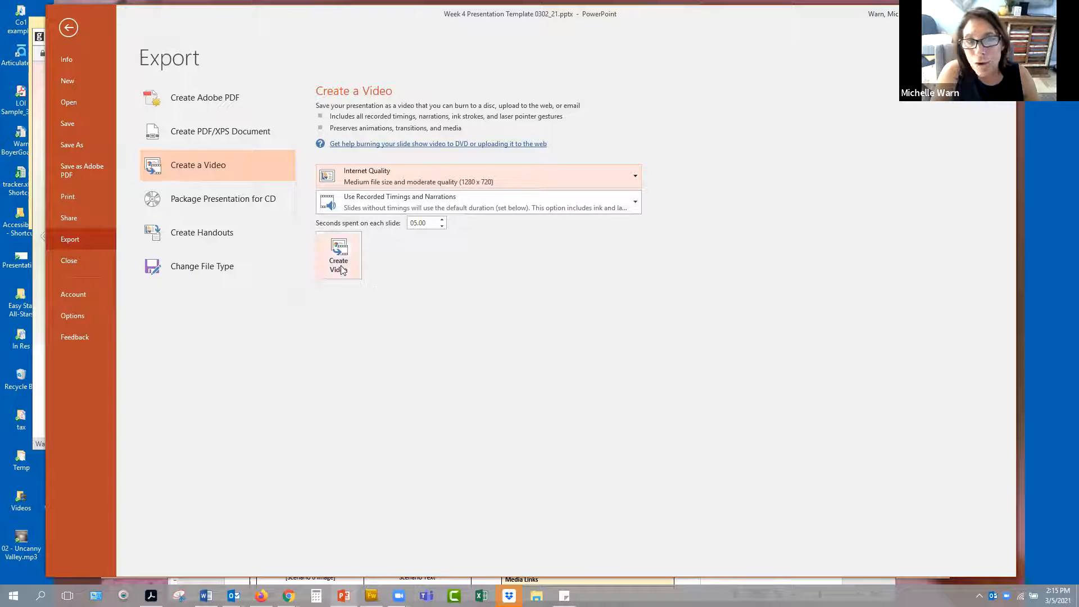
{"action": "key", "text": "Escape"}
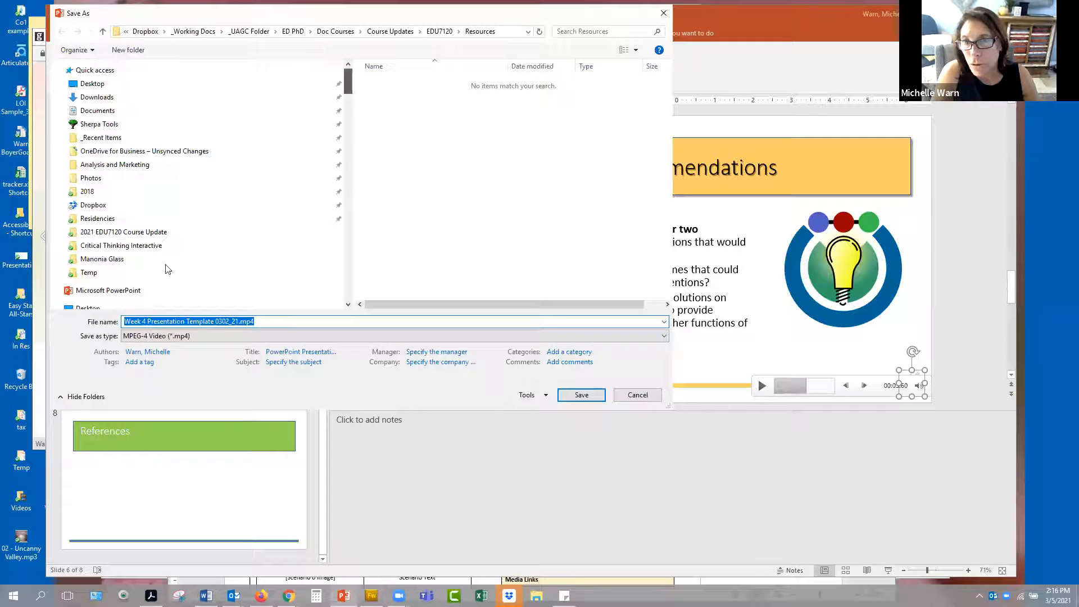
Save the MPEG-4 video in the Temp folder, removing the date suffix 0302_21 from its file name.
{"action": "left_click", "coordinate": [184, 272]}
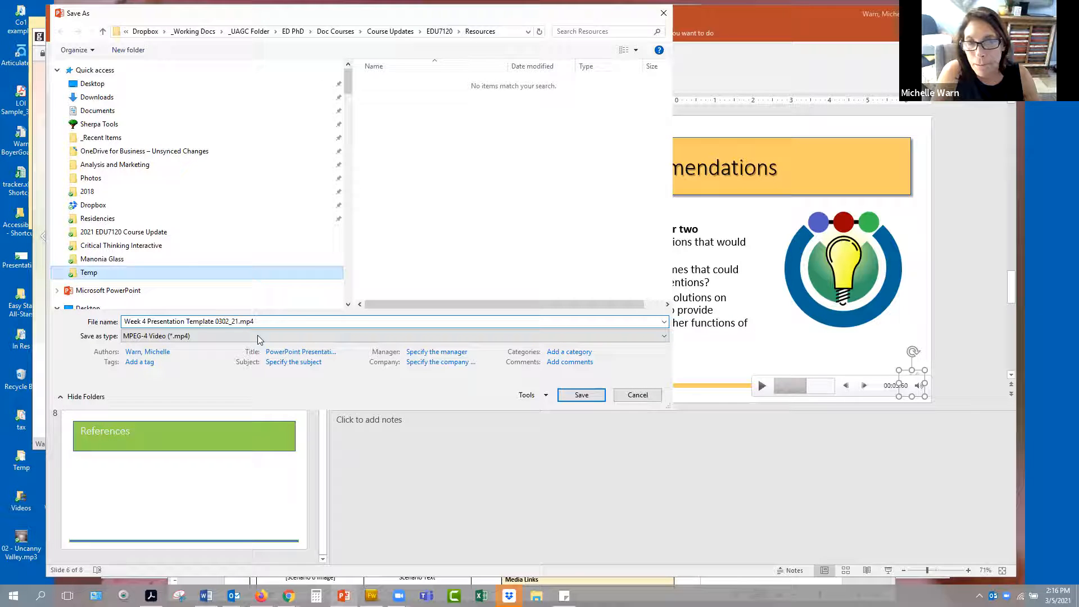
{"action": "left_click_drag", "start_coordinate": [239, 322], "coordinate": [216, 318]}
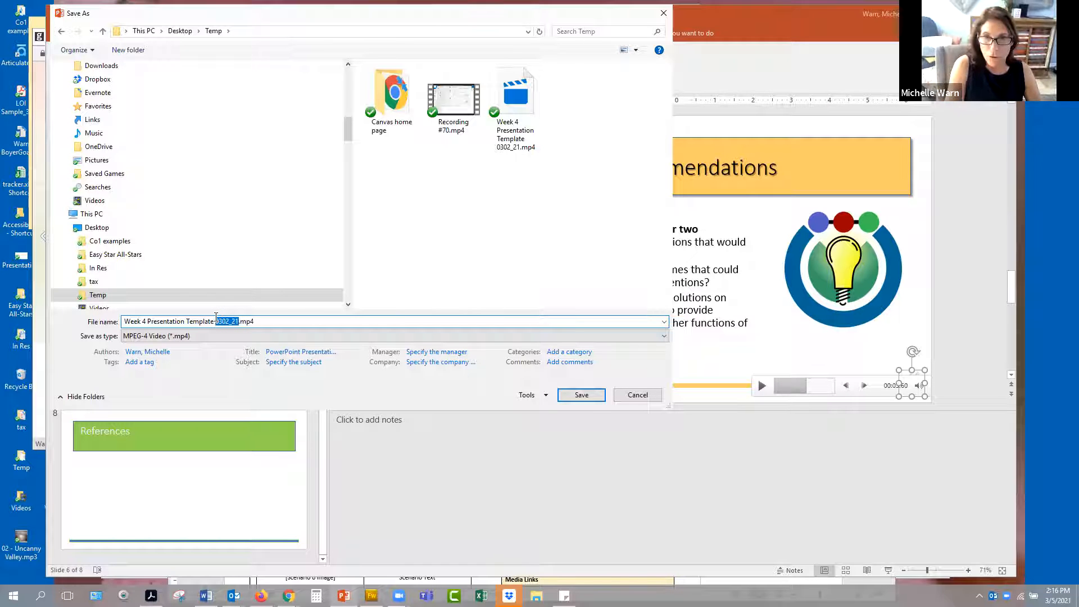
{"action": "key", "text": "BackSpace"}
{"action": "left_click", "coordinate": [589, 398]}
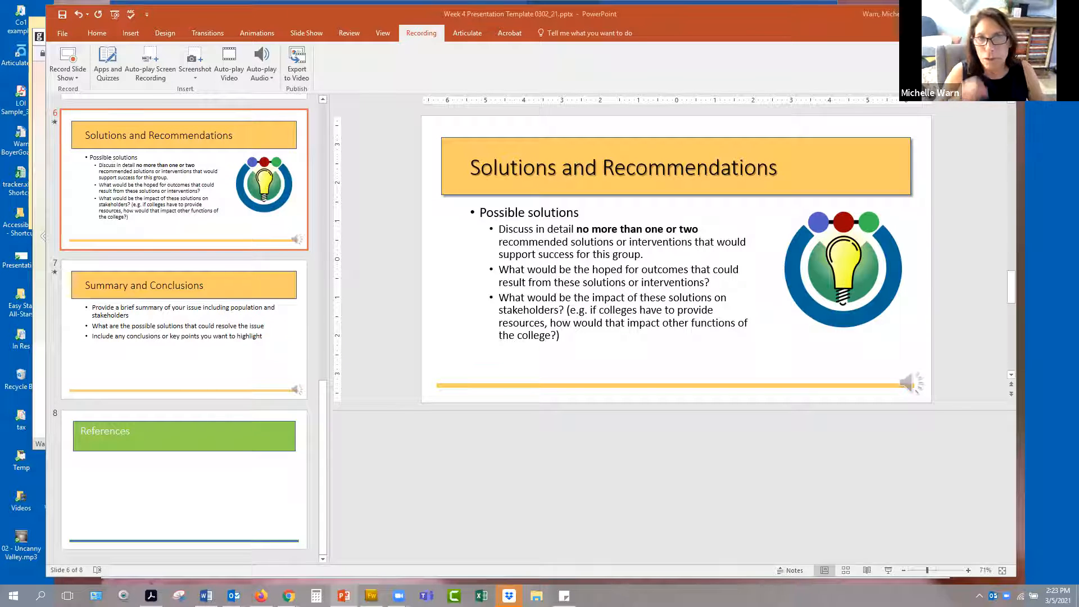
Play the exported Week 4 Presentation Template .mp4 from the Temp folder and skip ahead to the Summary and Conclusions slide.
{"action": "key", "text": "super+e"}
{"action": "left_click_drag", "start_coordinate": [382, 202], "coordinate": [382, 282]}
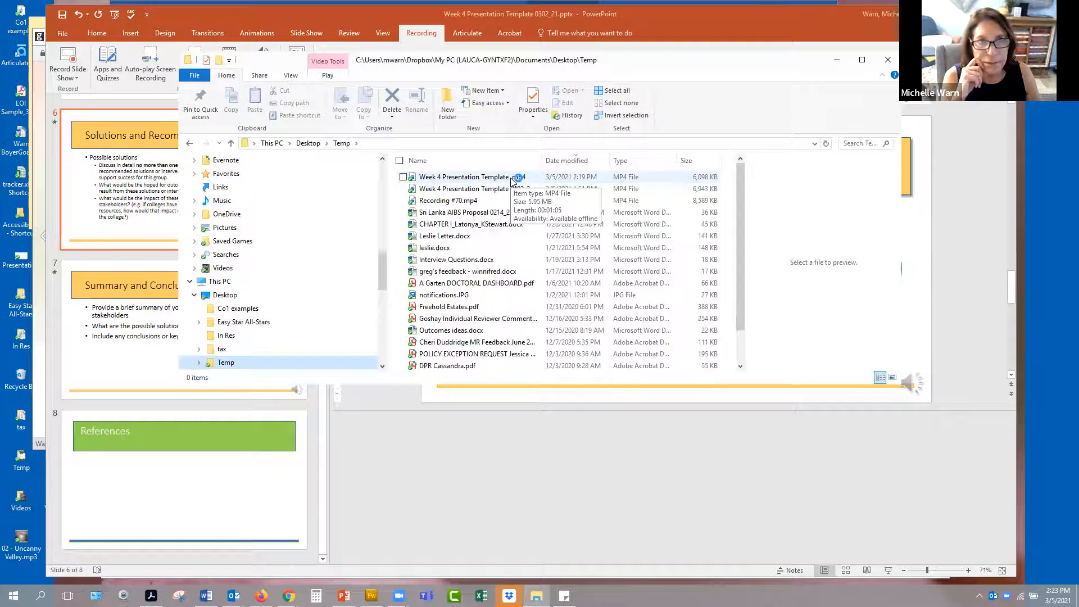
{"action": "left_click", "coordinate": [513, 177]}
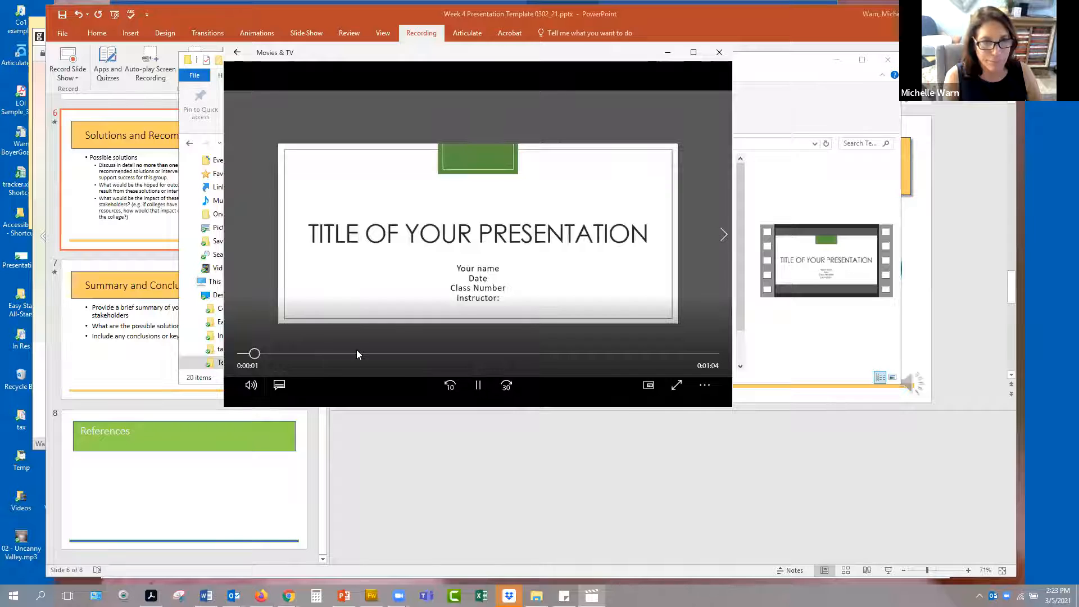
{"action": "left_click", "coordinate": [572, 353]}
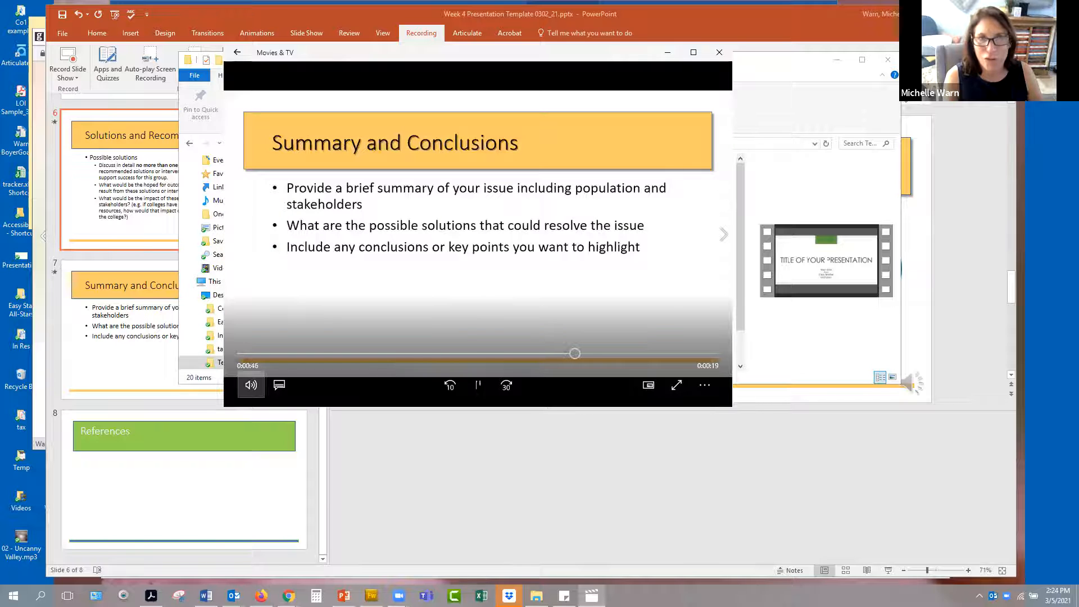
{"action": "left_click", "coordinate": [478, 385]}
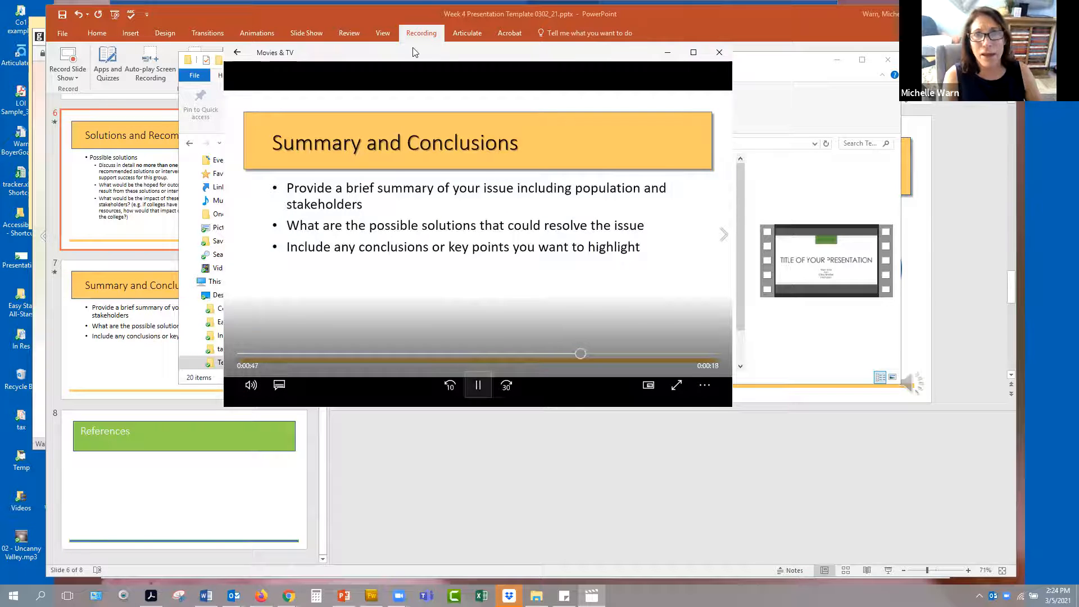
Move the video player aside, check the exported file's size in the Temp folder, and return to the player.
{"action": "left_click_drag", "start_coordinate": [414, 54], "coordinate": [591, 366]}
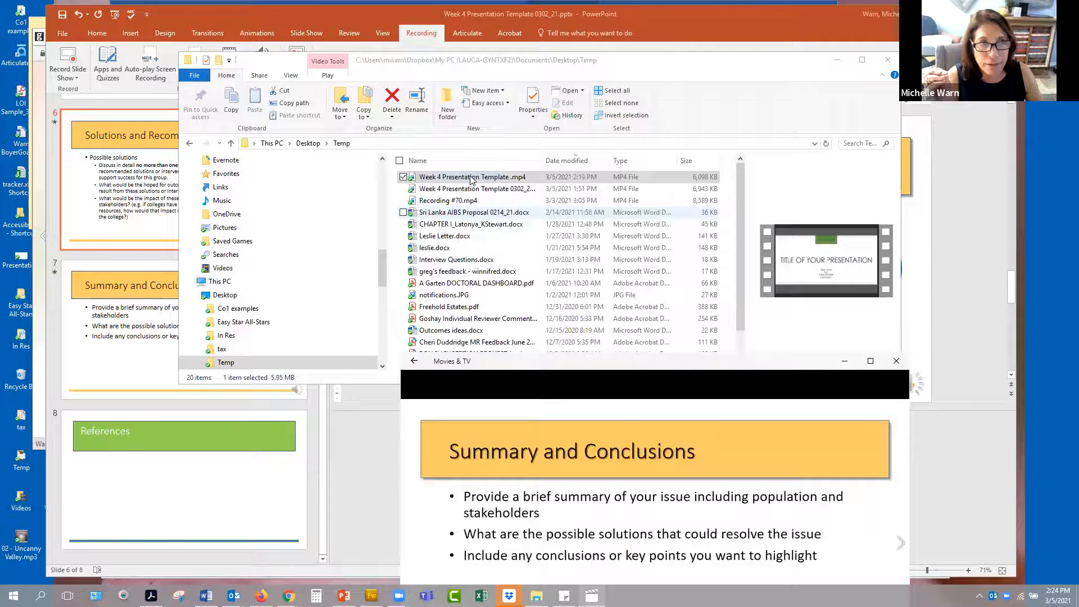
{"action": "left_click", "coordinate": [474, 177]}
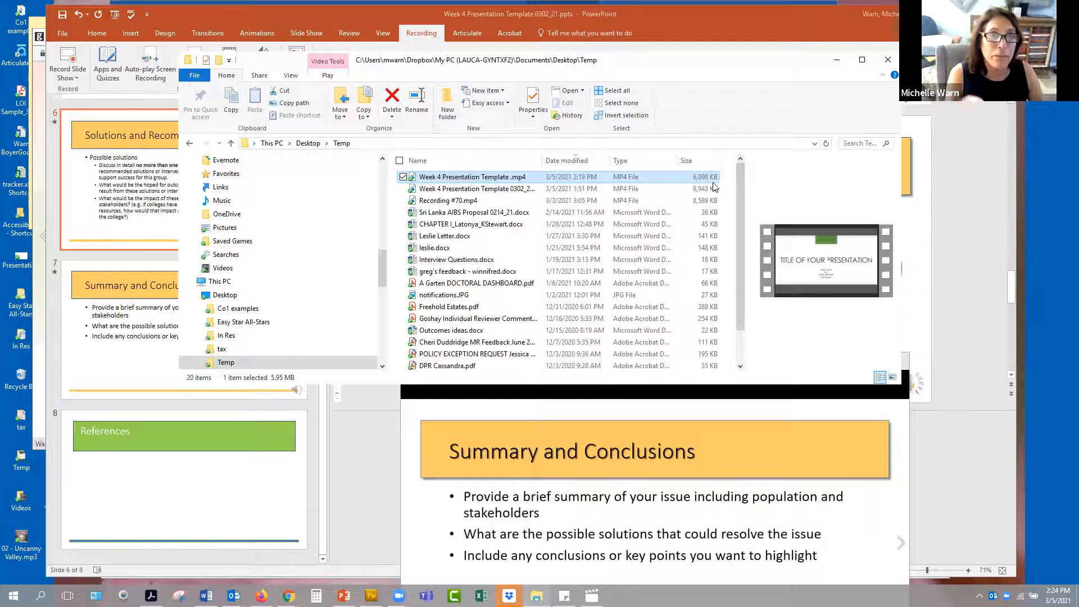
{"action": "left_click_drag", "start_coordinate": [613, 395], "coordinate": [399, 134]}
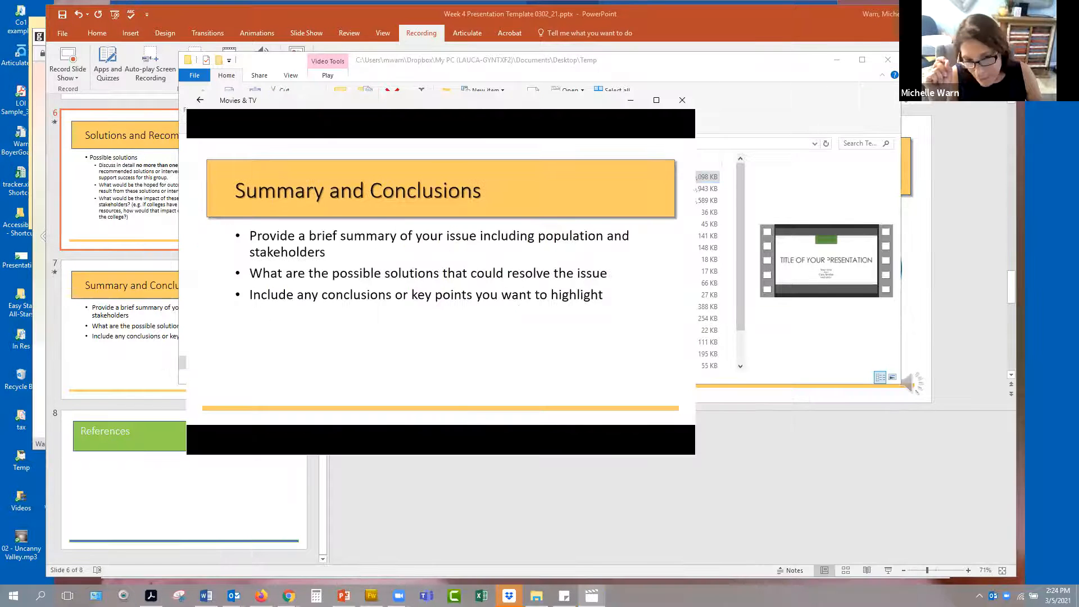
{"action": "key", "text": "space"}
Switch to Firefox, open the YouTube channel, and start a new video upload.
{"action": "left_click", "coordinate": [261, 594]}
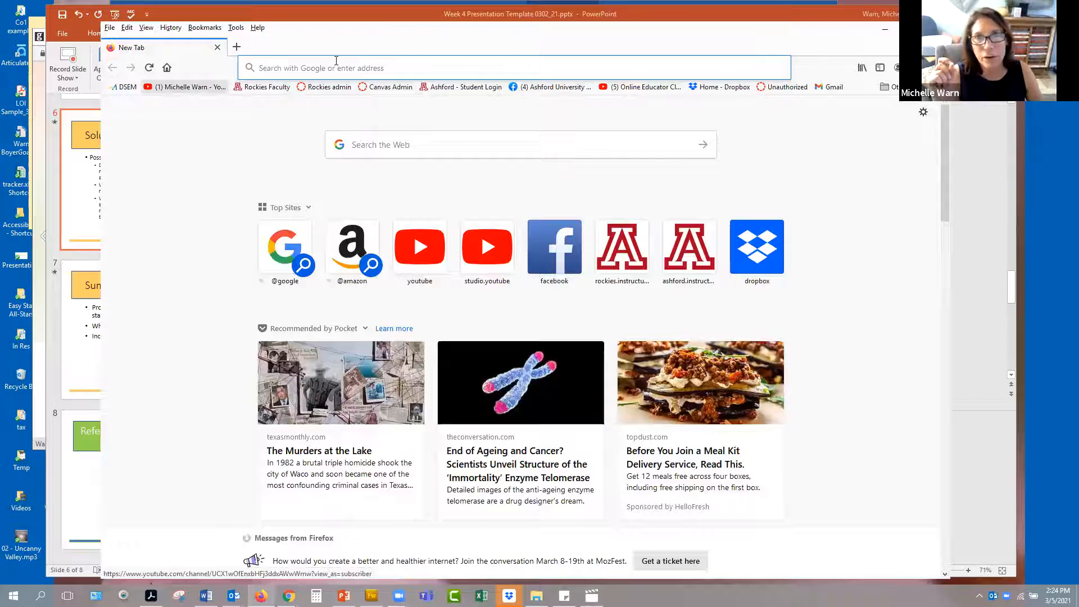
{"action": "left_click", "coordinate": [413, 231]}
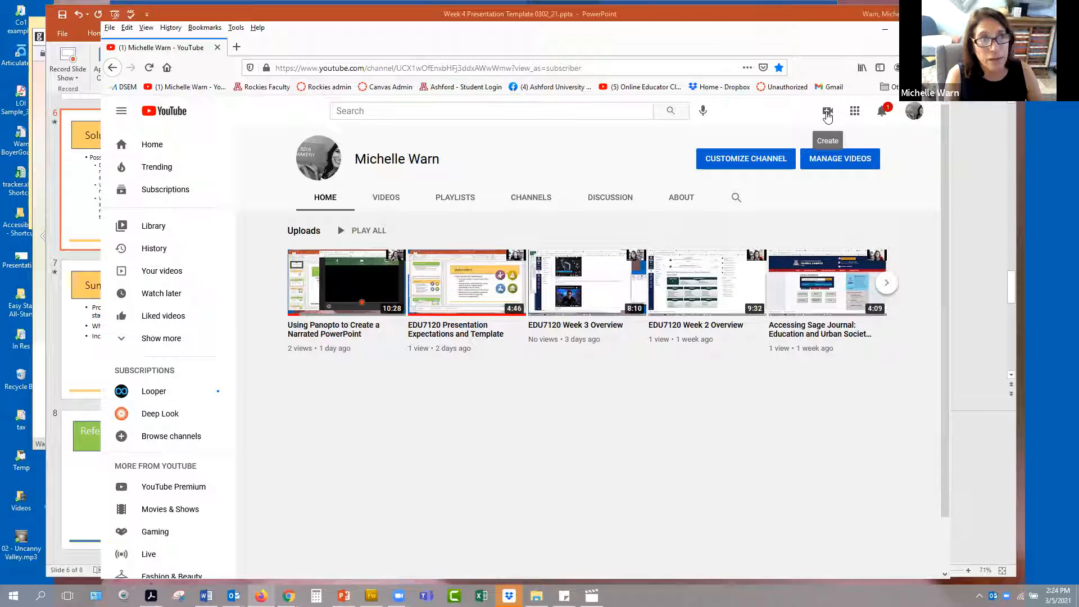
{"action": "left_click", "coordinate": [827, 115]}
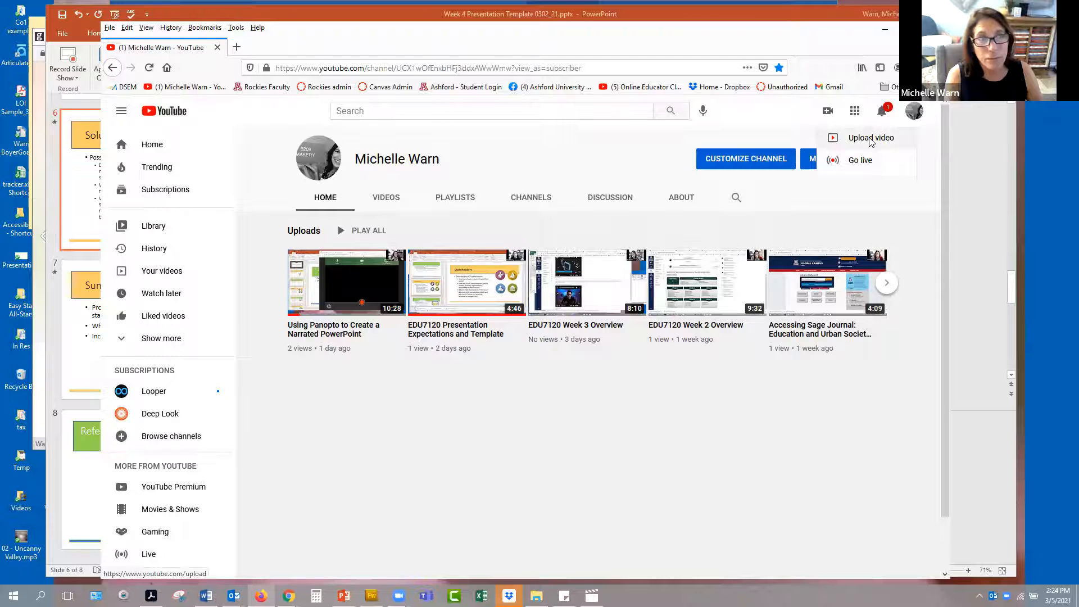
{"action": "left_click", "coordinate": [871, 140]}
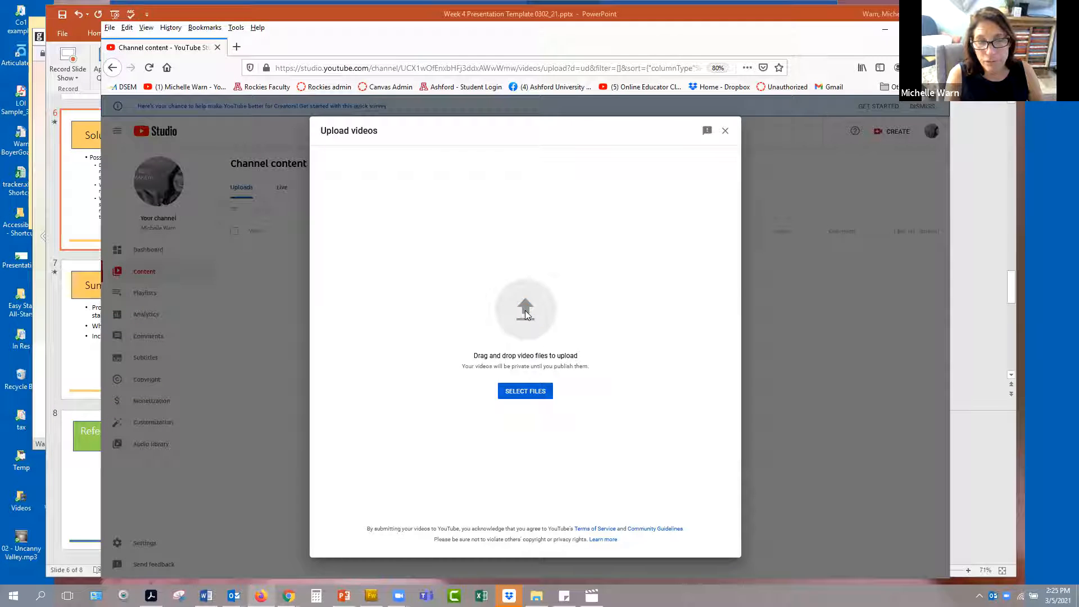
Choose Week 4 Presentation Template .mp4 from the Temp folder as the video to upload.
{"action": "left_click", "coordinate": [525, 310]}
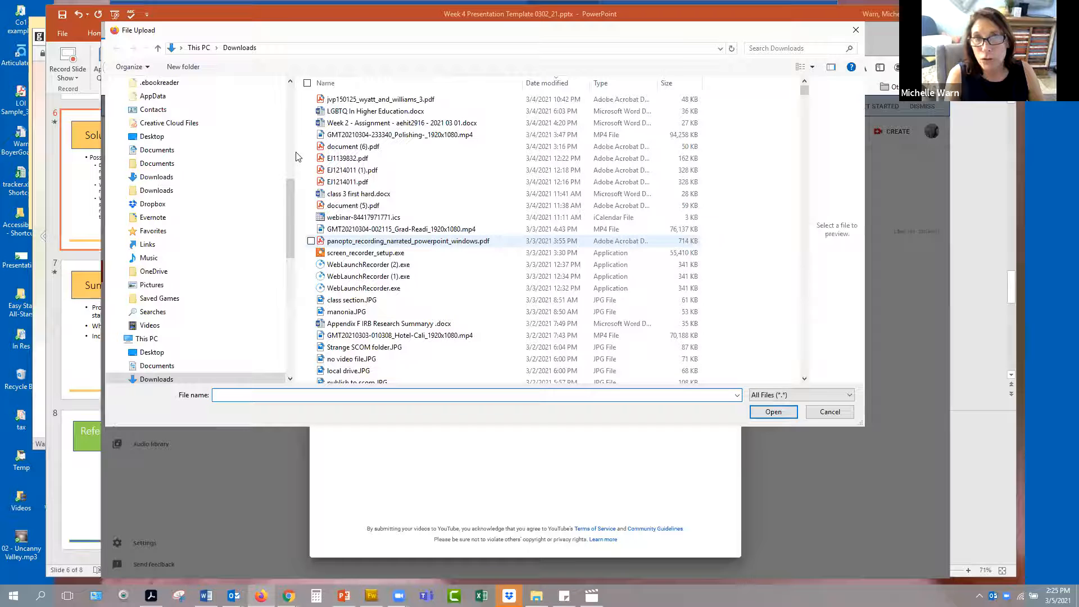
{"action": "scroll", "coordinate": [172, 291], "scroll_direction": "up", "scroll_amount": 10}
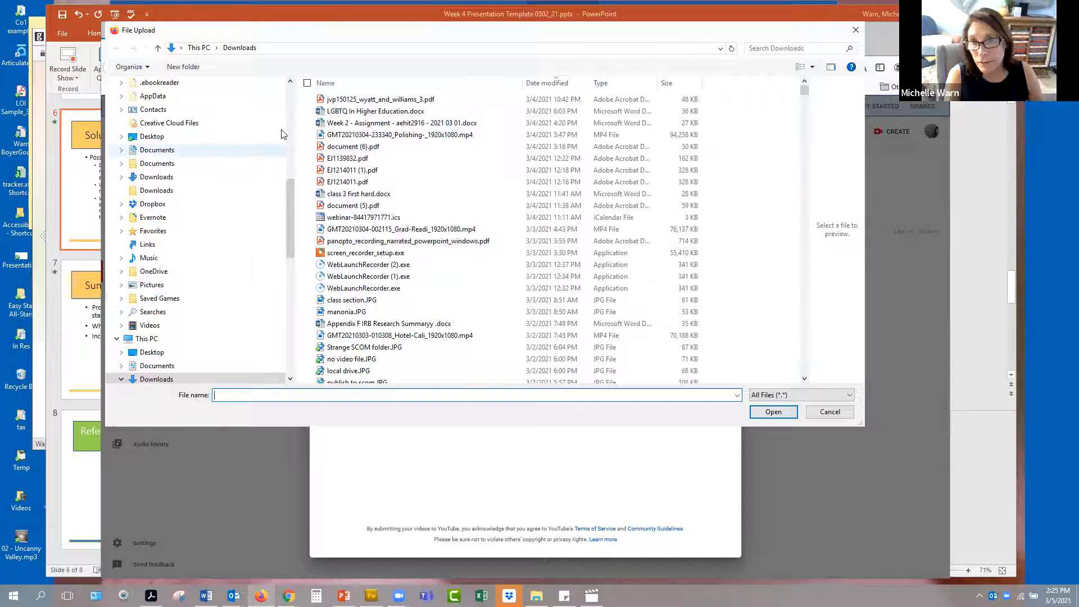
{"action": "scroll", "coordinate": [190, 246], "scroll_direction": "up", "scroll_amount": 10}
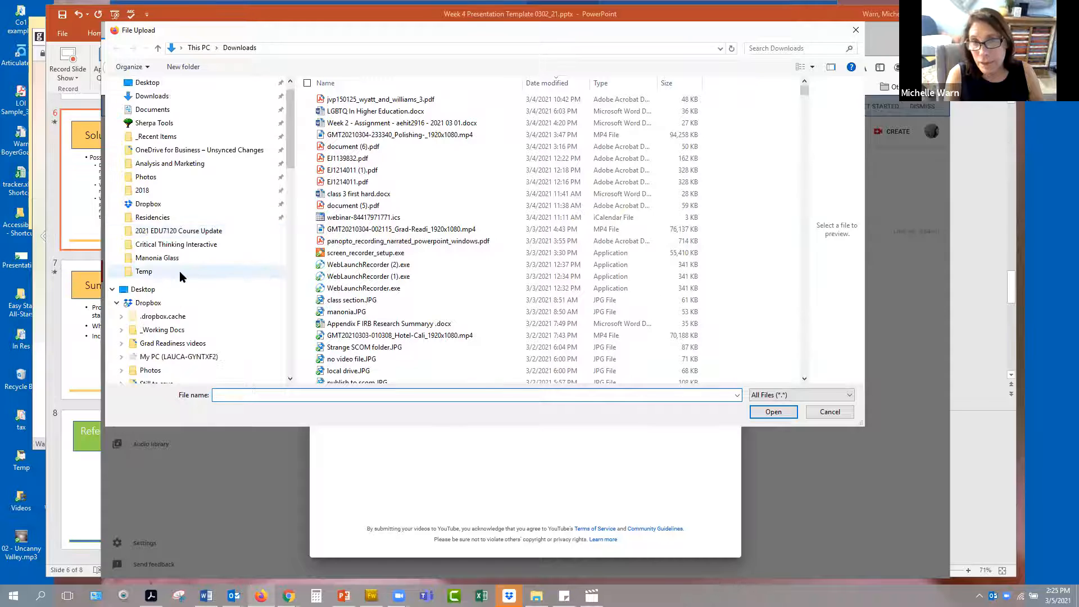
{"action": "left_click", "coordinate": [179, 272]}
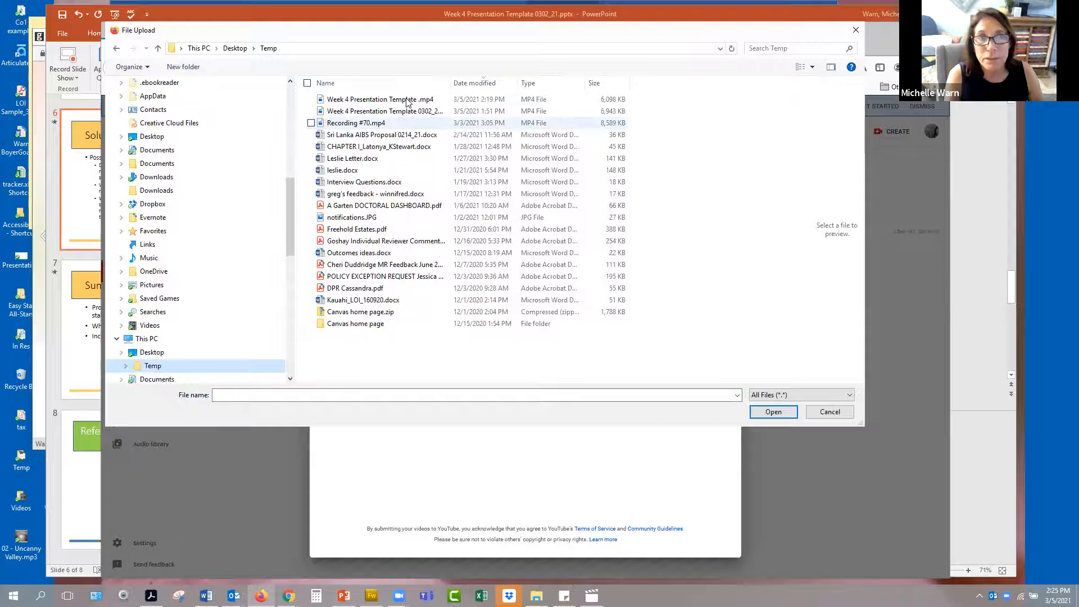
{"action": "left_click", "coordinate": [830, 412]}
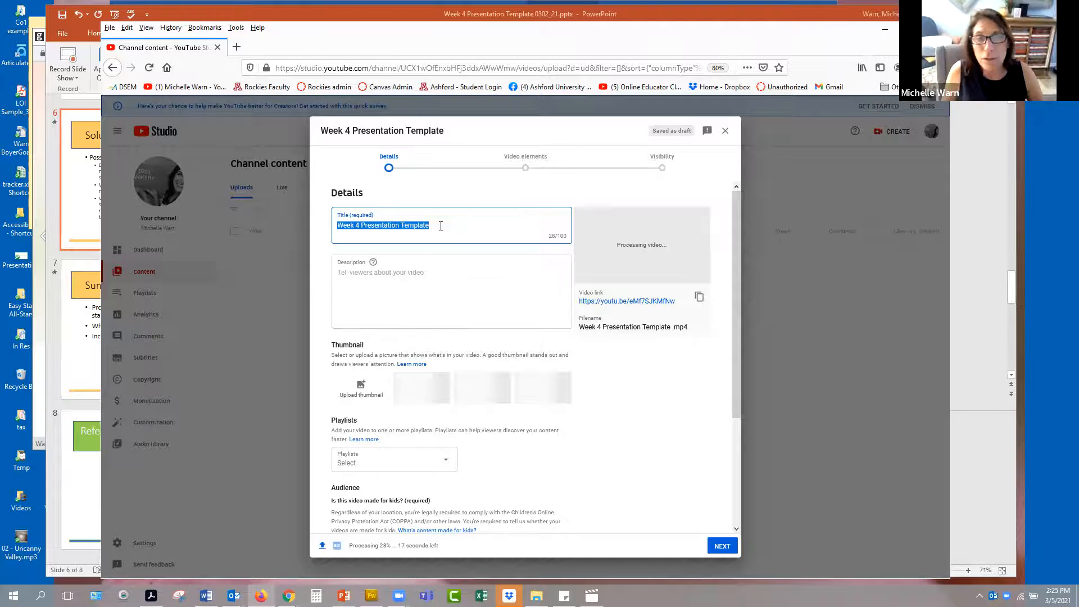
Append a hyphen and the presenter's title and surname to the video title, with the audience set to not made for kids.
{"action": "left_click", "coordinate": [441, 226]}
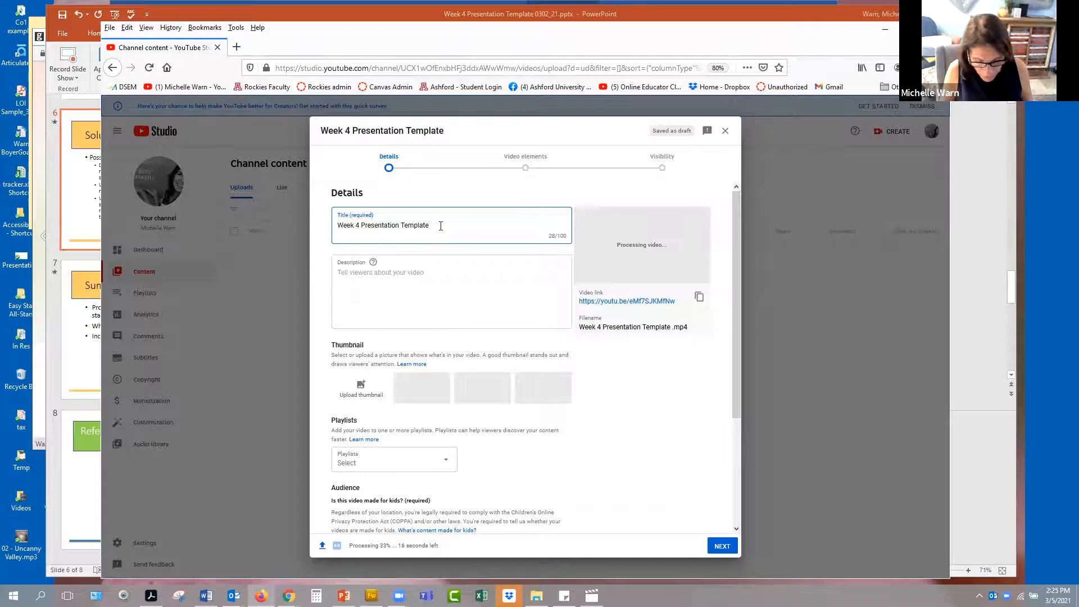
{"action": "type", "text": "- dr warn"}
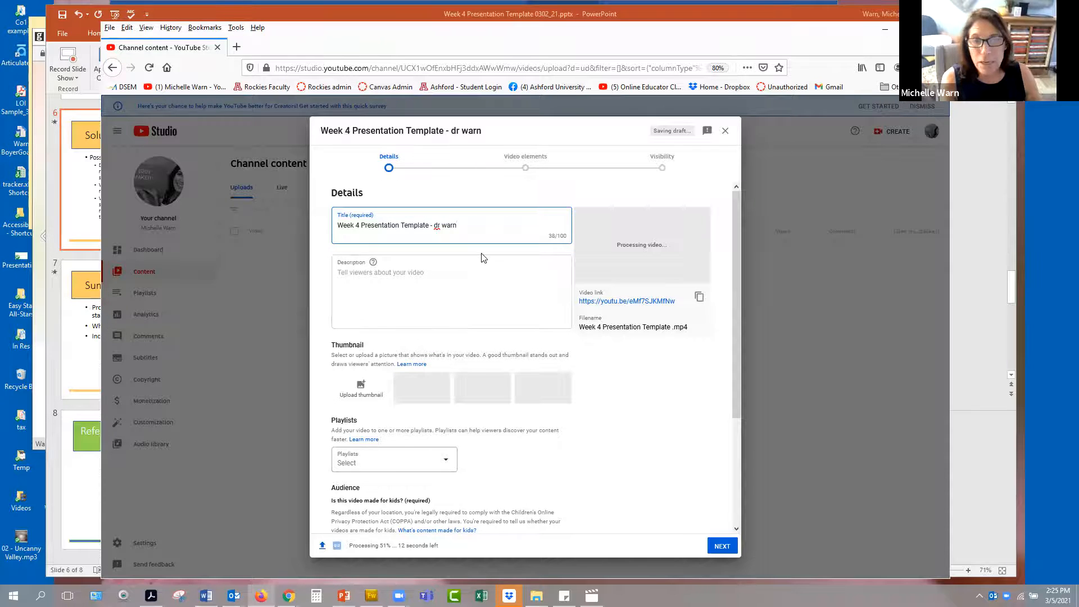
{"action": "scroll", "coordinate": [475, 282], "scroll_direction": "down", "scroll_amount": 3}
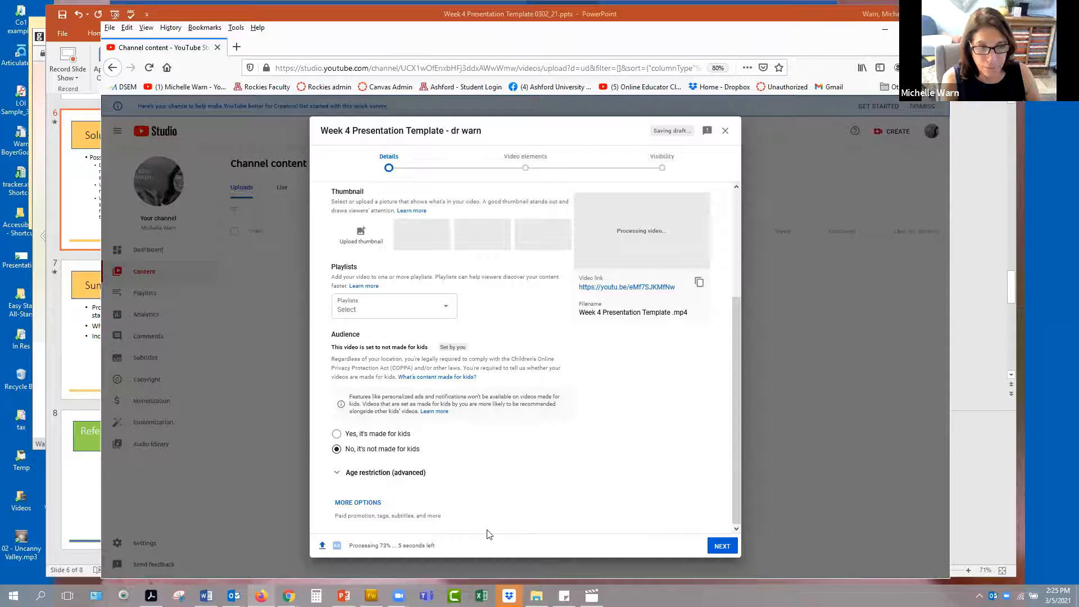
{"action": "left_click", "coordinate": [777, 485]}
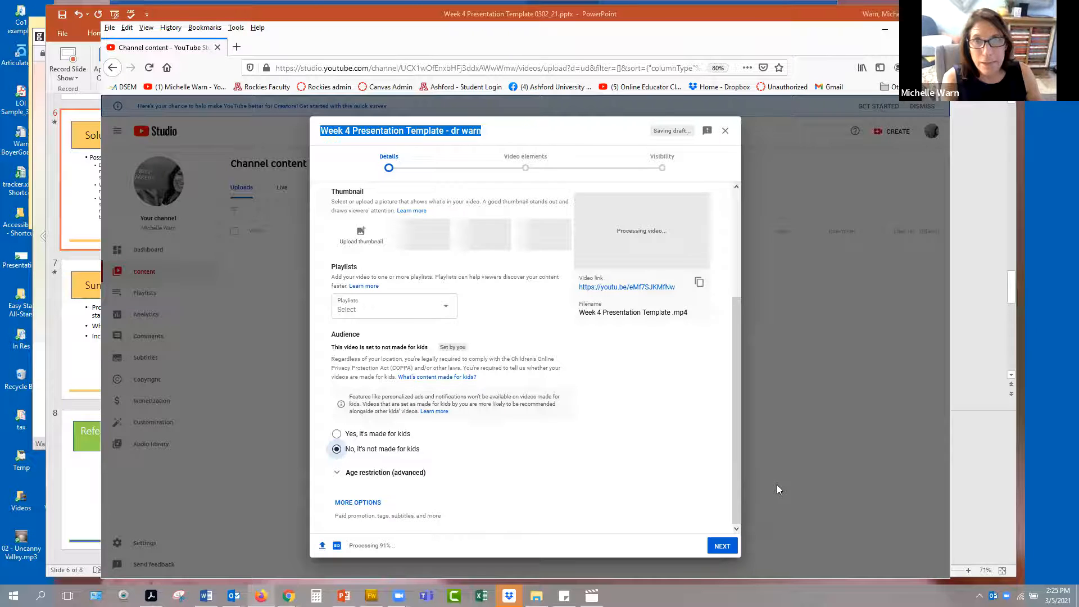
Continue to the visibility settings and publish the video as Unlisted.
{"action": "left_click", "coordinate": [721, 545]}
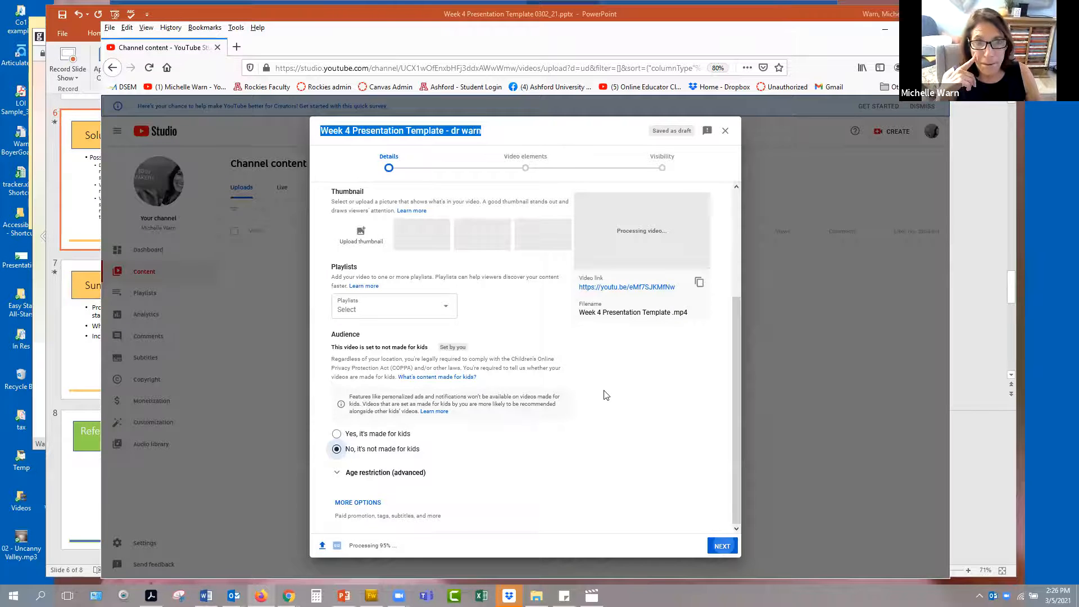
{"action": "left_click", "coordinate": [722, 547]}
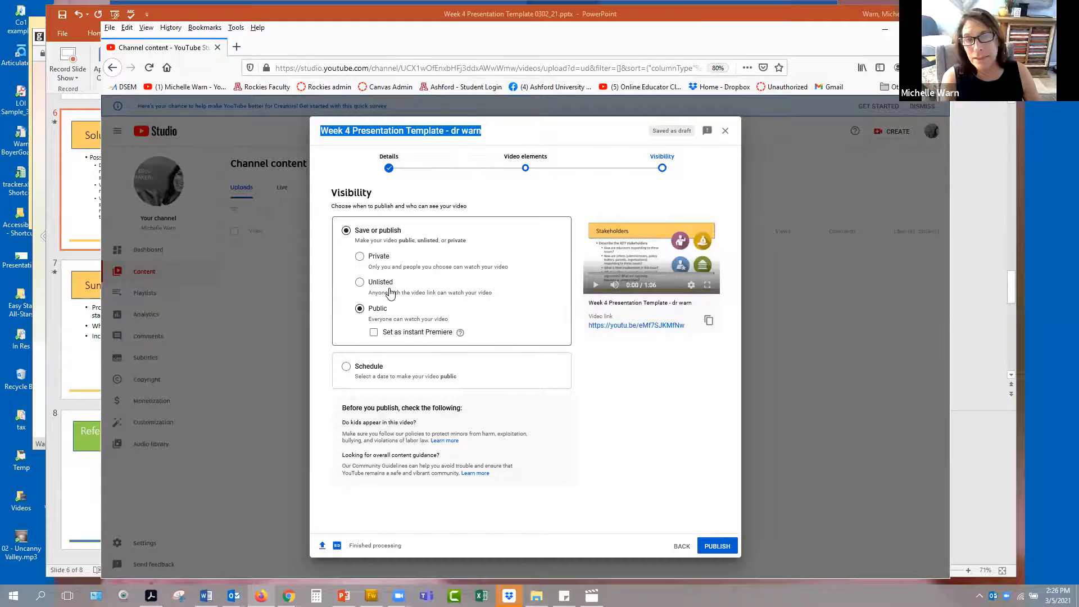
{"action": "left_click", "coordinate": [391, 293]}
{"action": "left_click", "coordinate": [388, 283]}
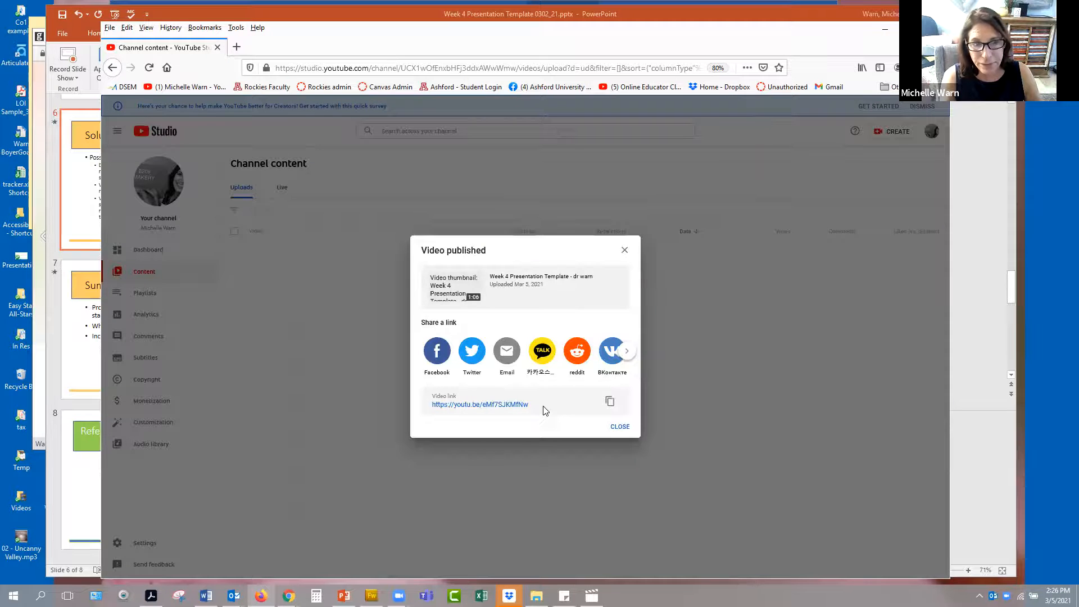
Copy the published video's link and close the publishing confirmation.
{"action": "triple_click", "coordinate": [428, 404]}
{"action": "key", "text": "ctrl+c"}
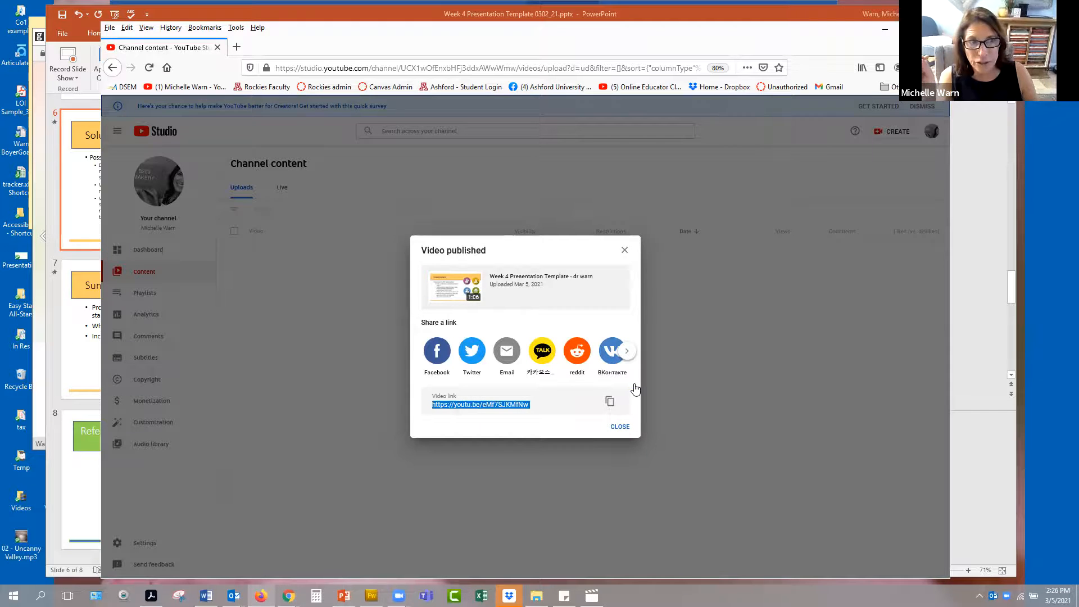
{"action": "left_click", "coordinate": [332, 235]}
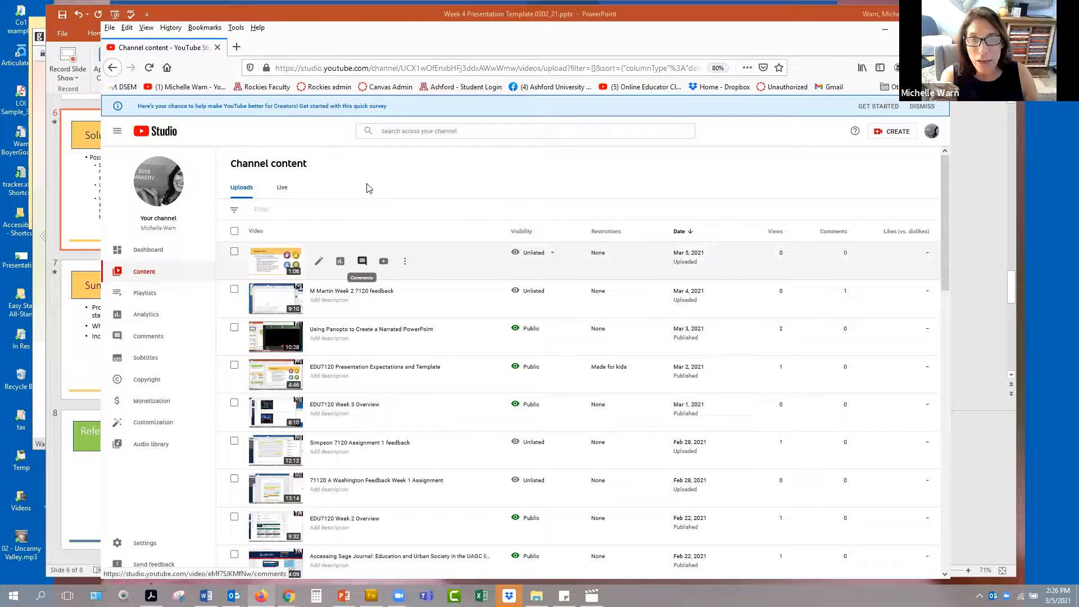
{"action": "left_click", "coordinate": [289, 594]}
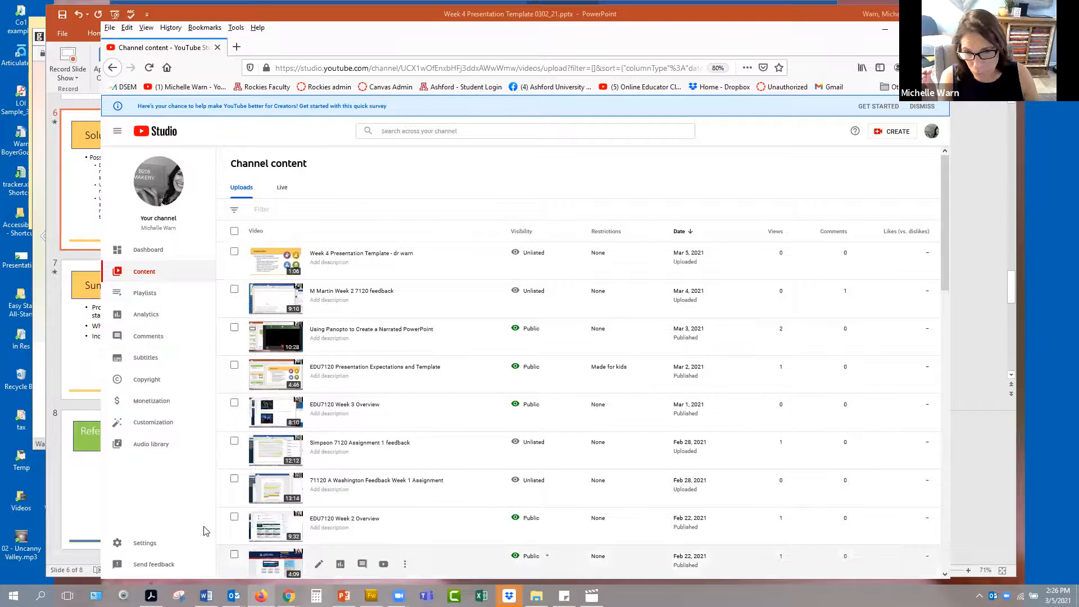
{"action": "left_click", "coordinate": [205, 549]}
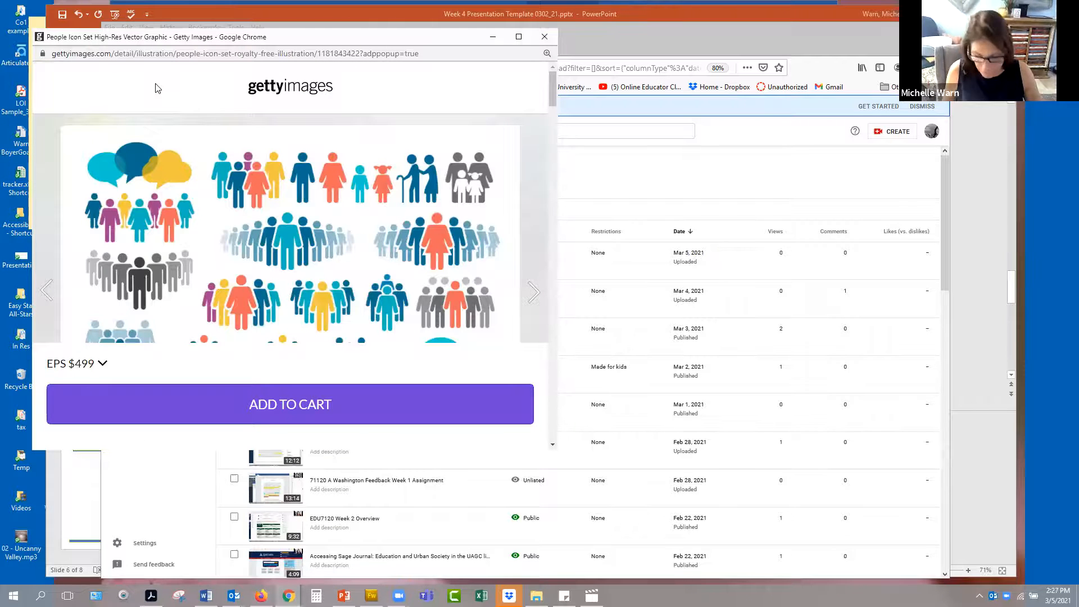
{"action": "key", "text": "ctrl+l"}
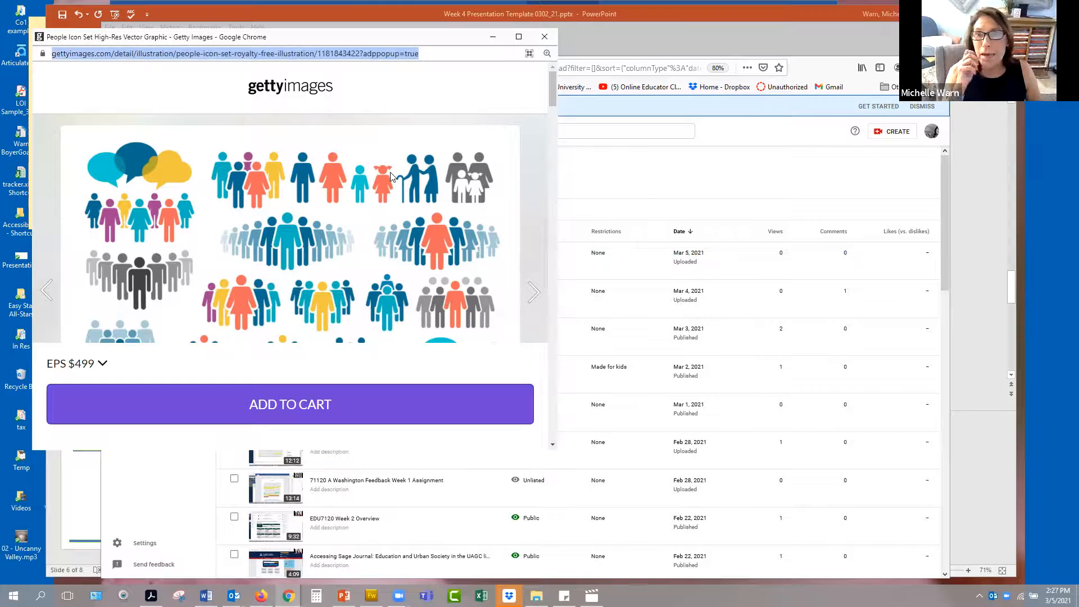
{"action": "left_click", "coordinate": [455, 79]}
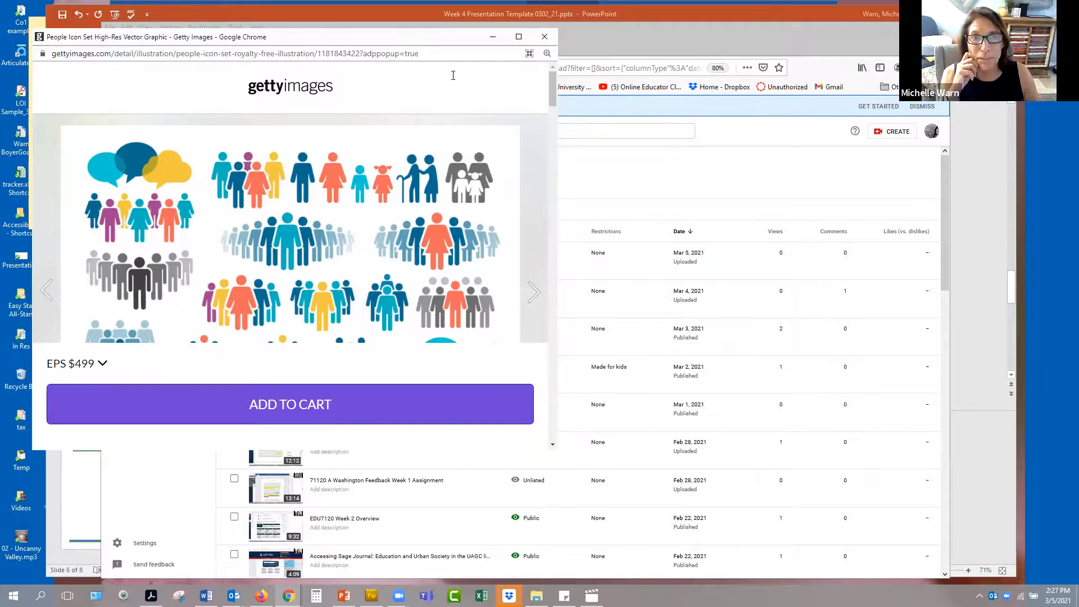
{"action": "left_click_drag", "start_coordinate": [508, 37], "coordinate": [762, 81]}
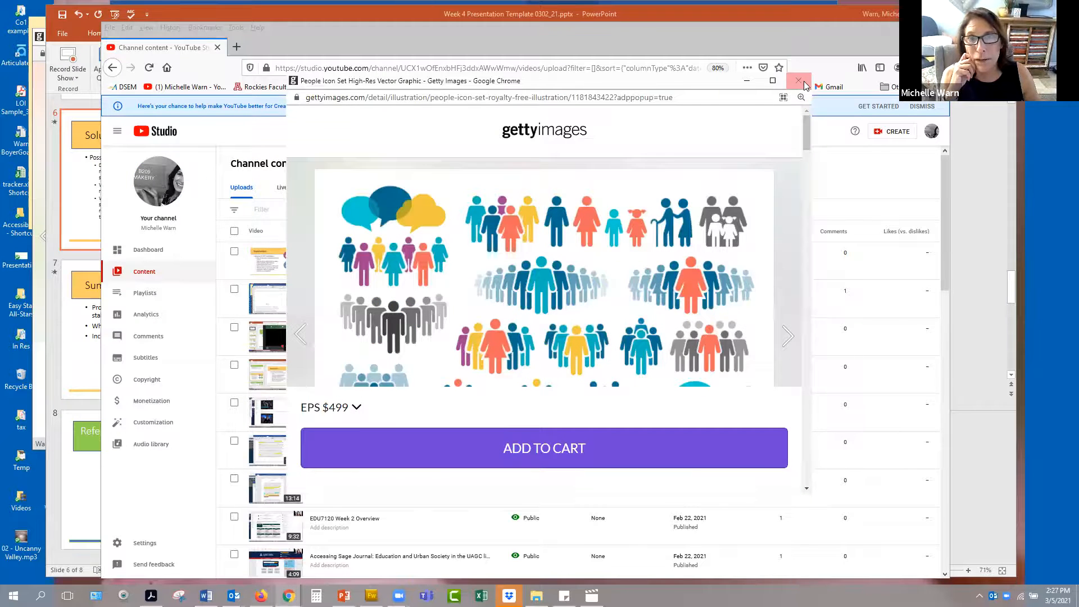
{"action": "left_click", "coordinate": [799, 81]}
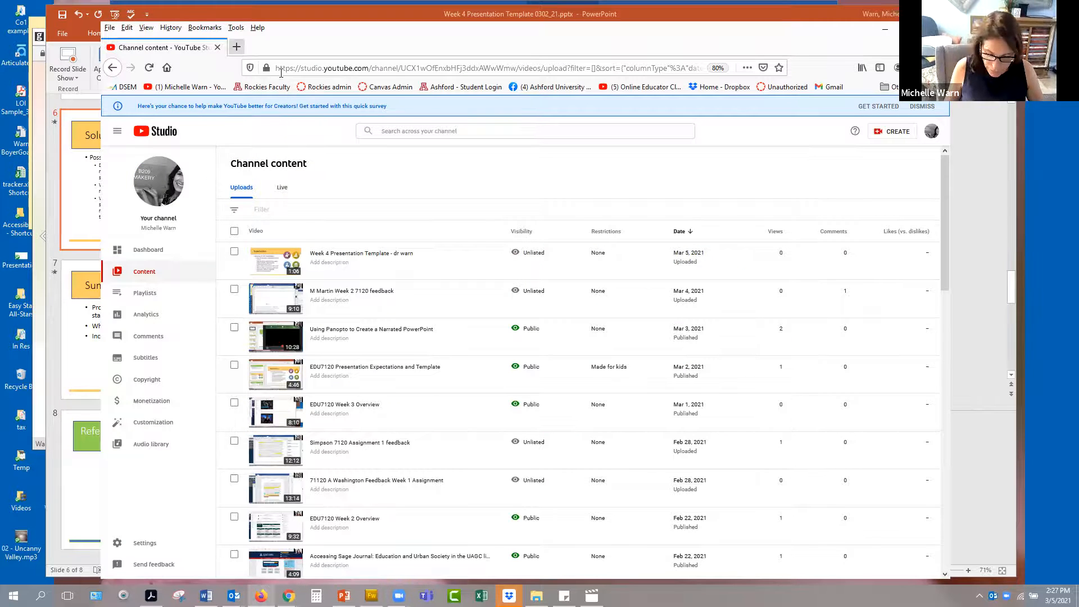
Open the copied YouTube video link in a new browser tab and start playing the uploaded presentation.
{"action": "key", "text": "ctrl+t"}
{"action": "key", "text": "ctrl+v"}
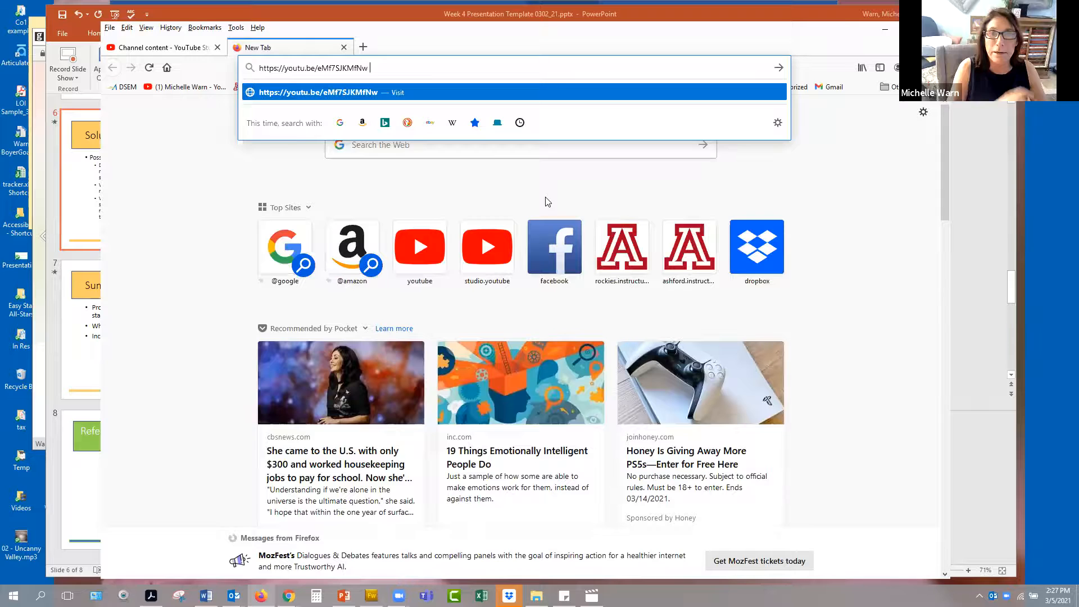
{"action": "key", "text": "Return"}
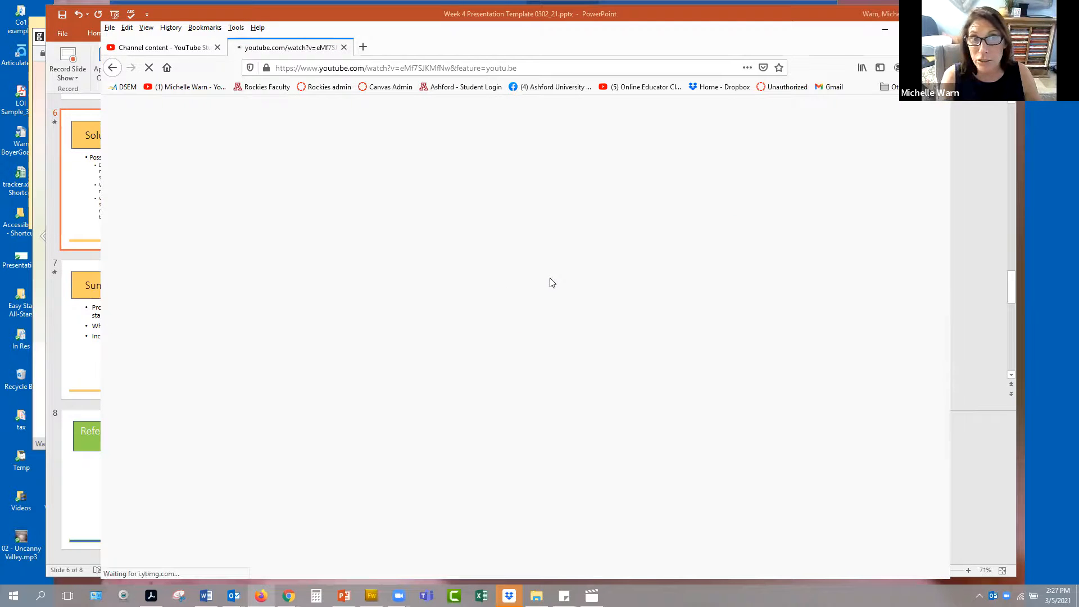
{"action": "left_click", "coordinate": [523, 70]}
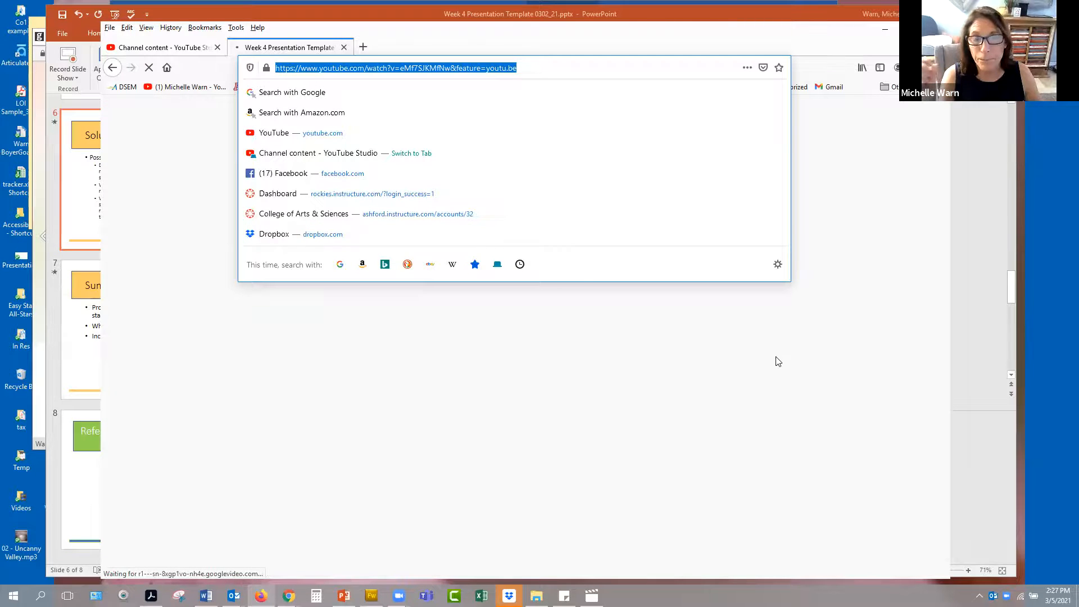
{"action": "left_click", "coordinate": [771, 304]}
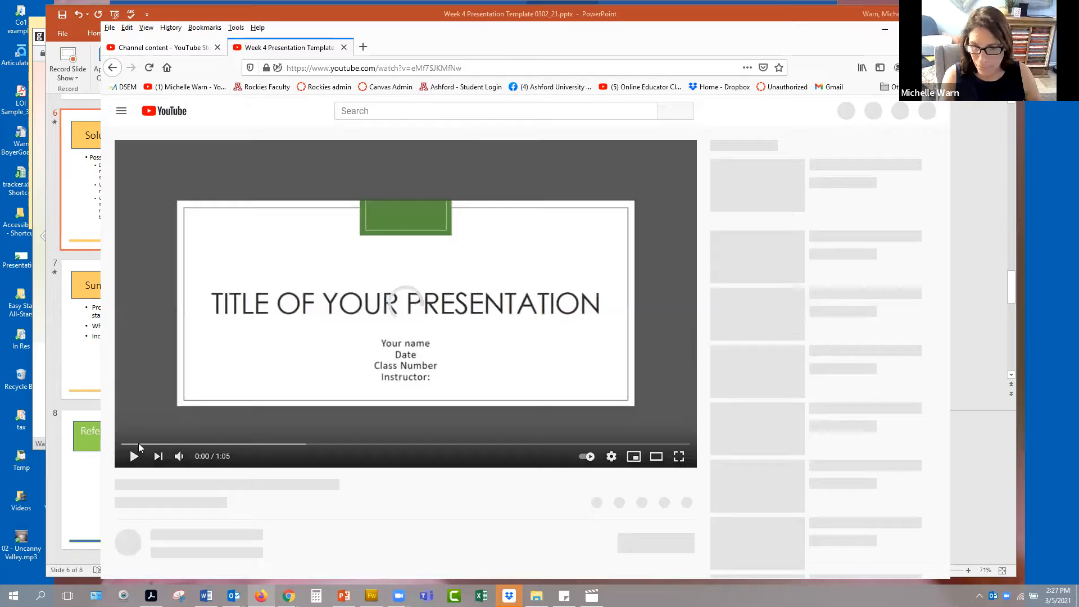
{"action": "left_click", "coordinate": [135, 457]}
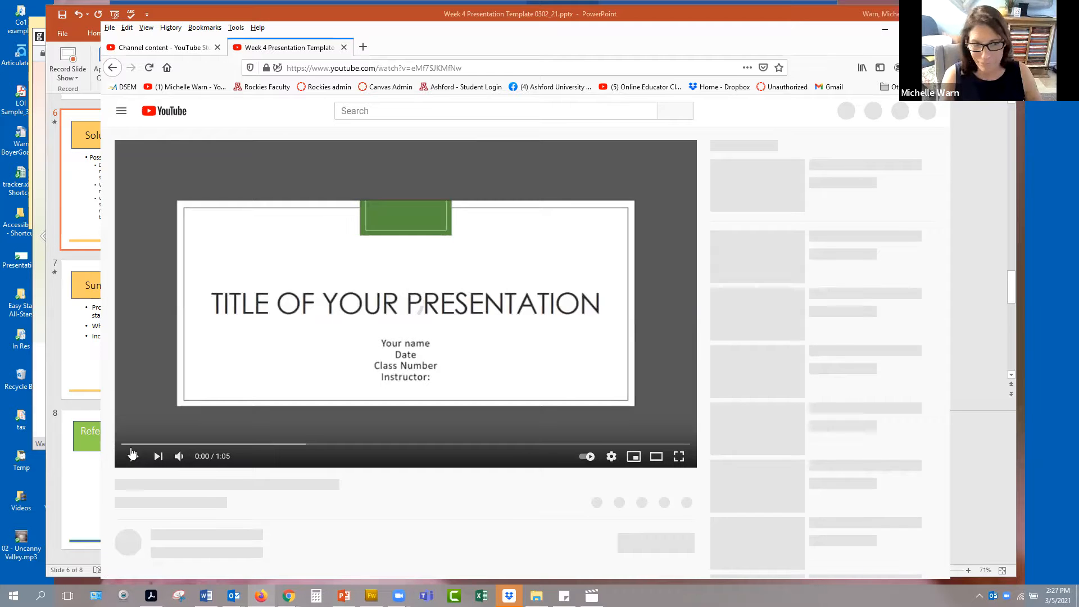